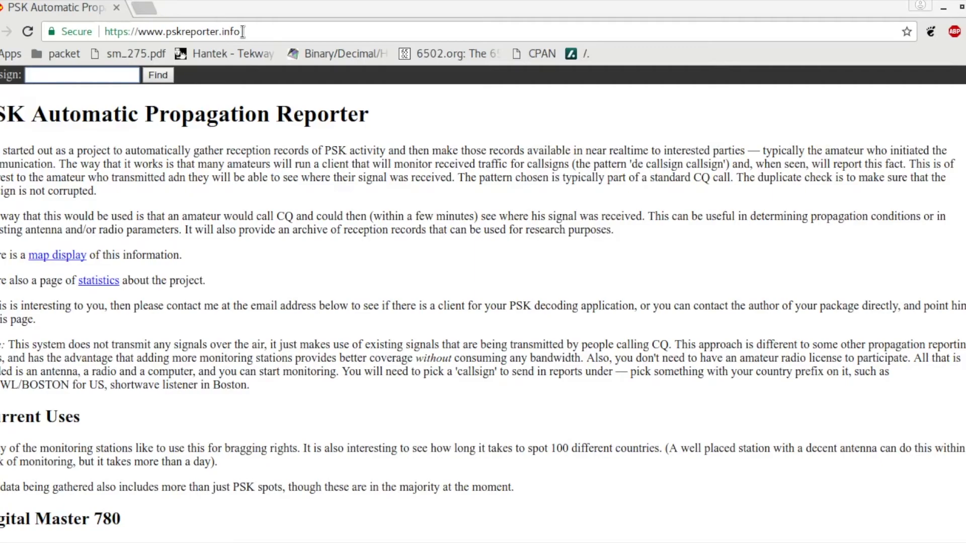
click(110, 75)
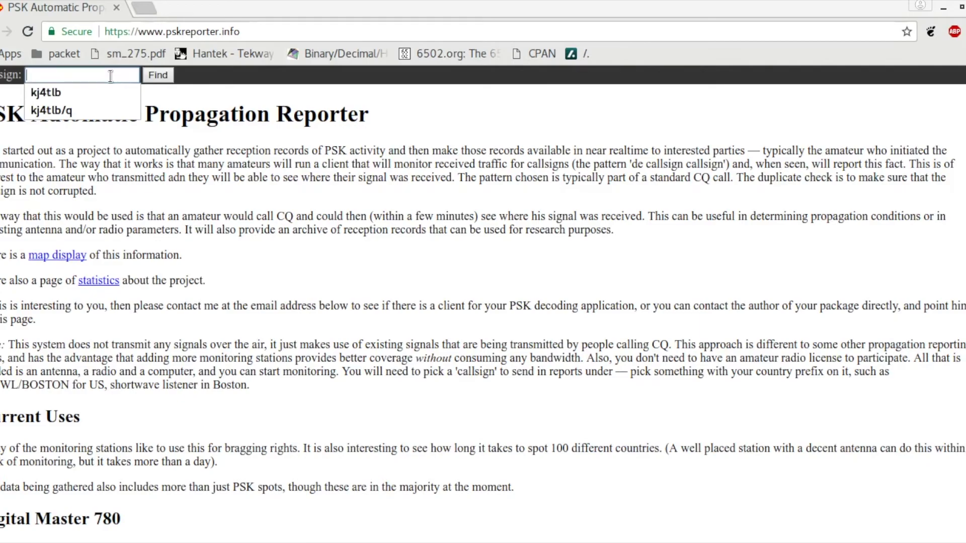
click(83, 94)
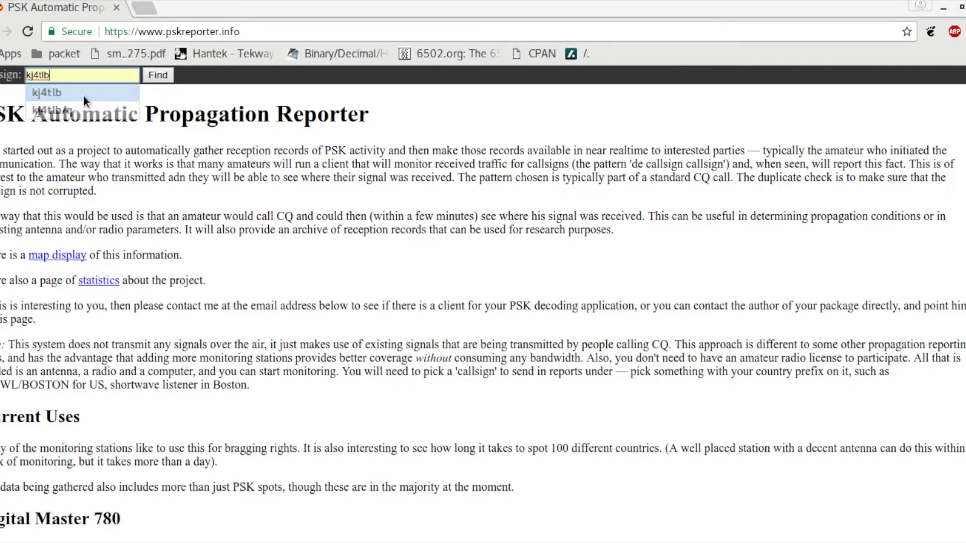
click(161, 75)
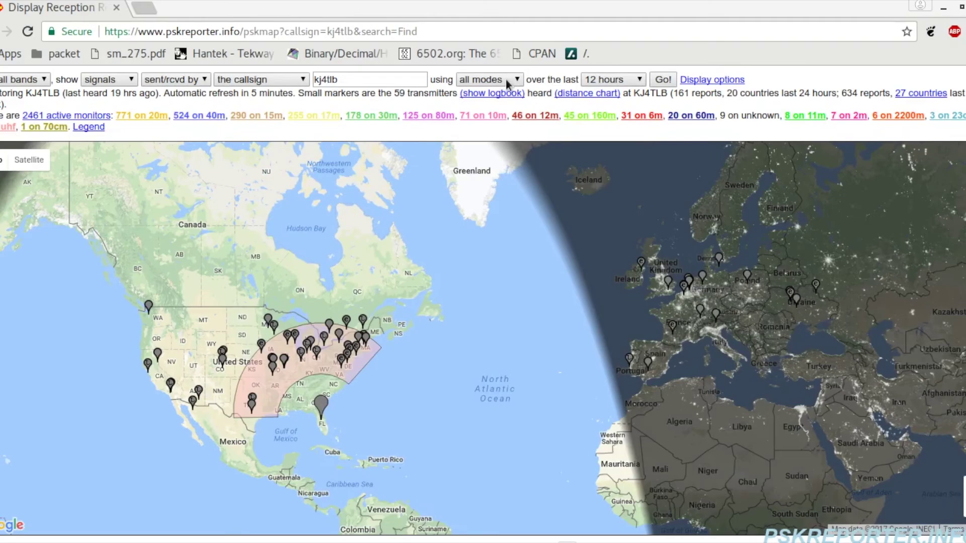
- Limit the reception map to the 20m band, reload it, and inspect individual station markers
click(32, 81)
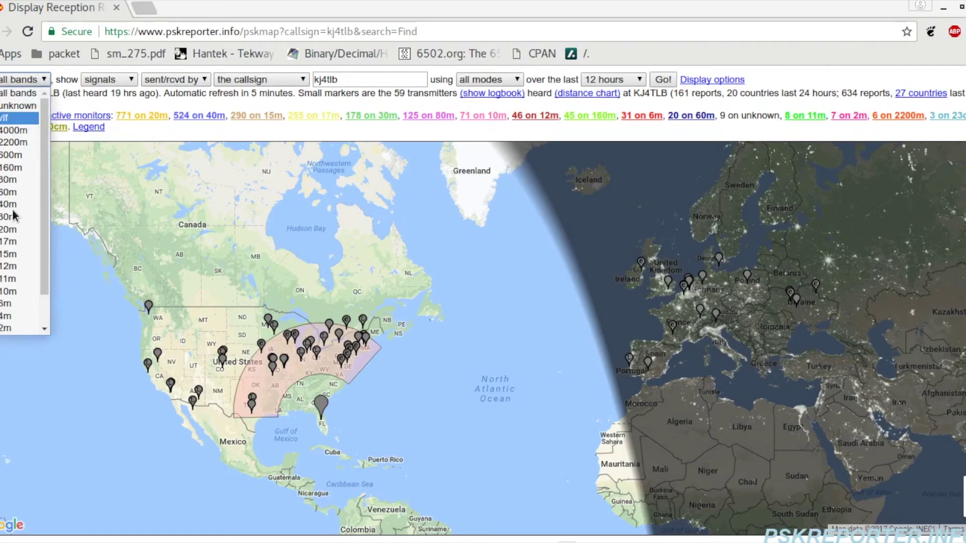
click(15, 230)
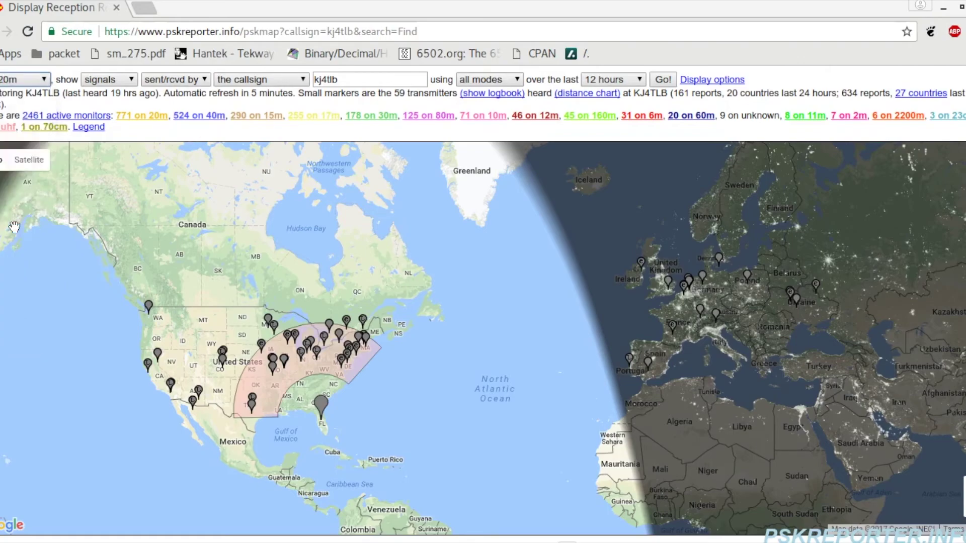
mouse_move(148, 307)
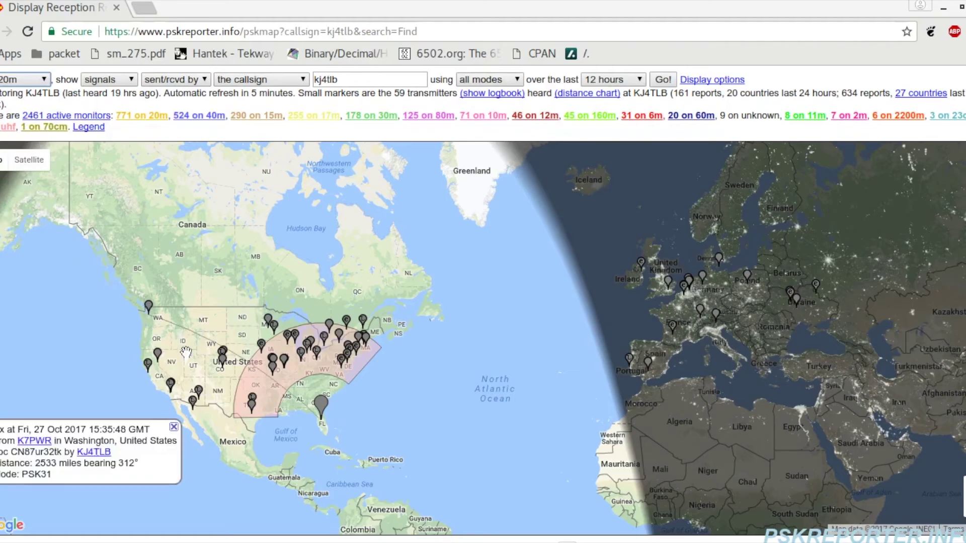
mouse_move(310, 353)
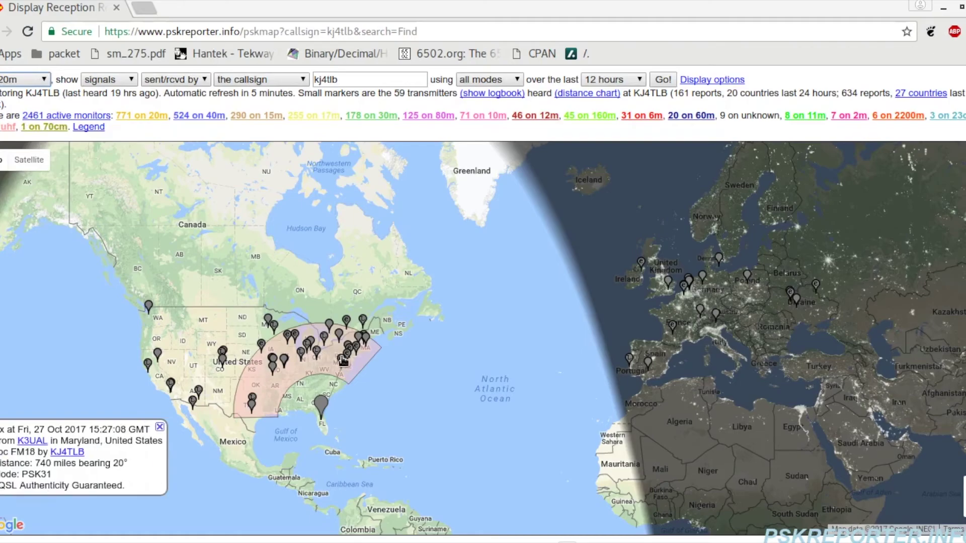
mouse_move(356, 352)
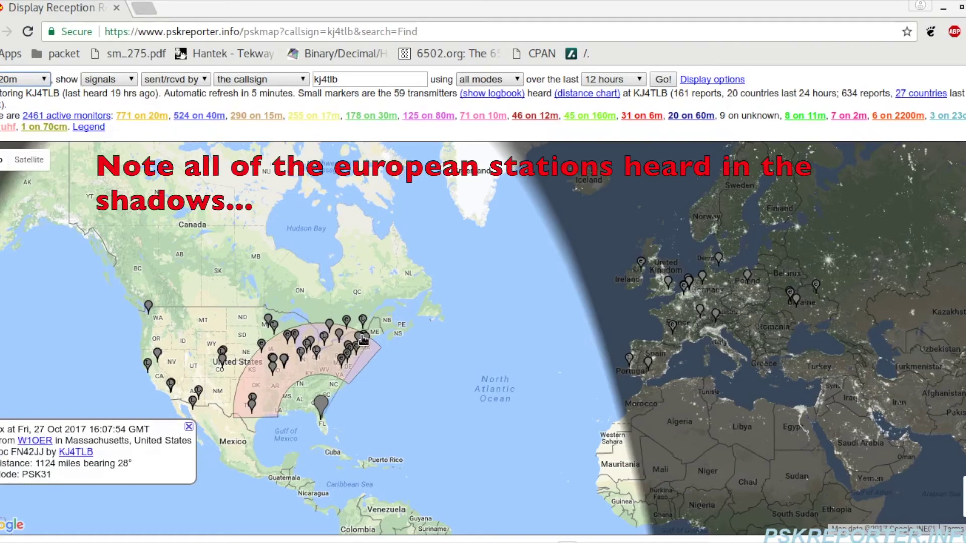
mouse_move(341, 328)
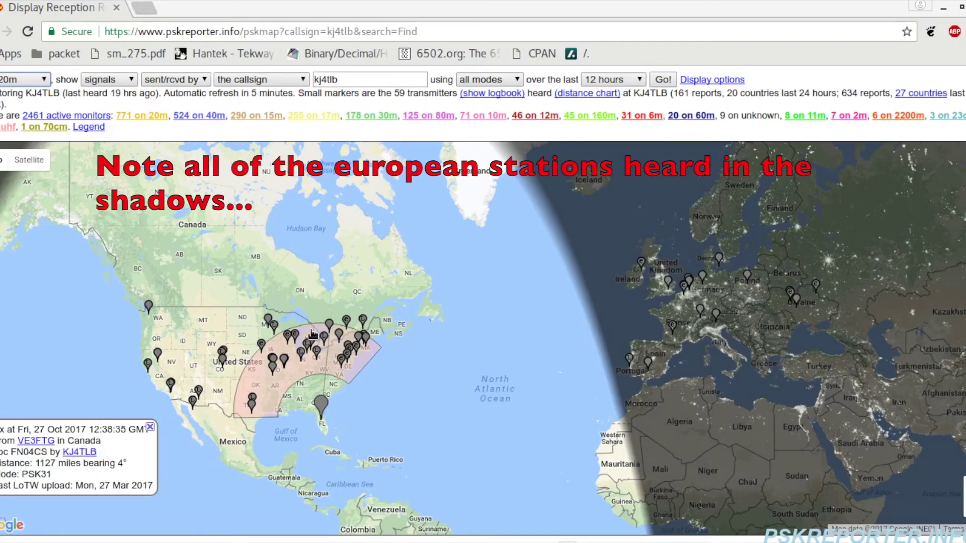
mouse_move(224, 359)
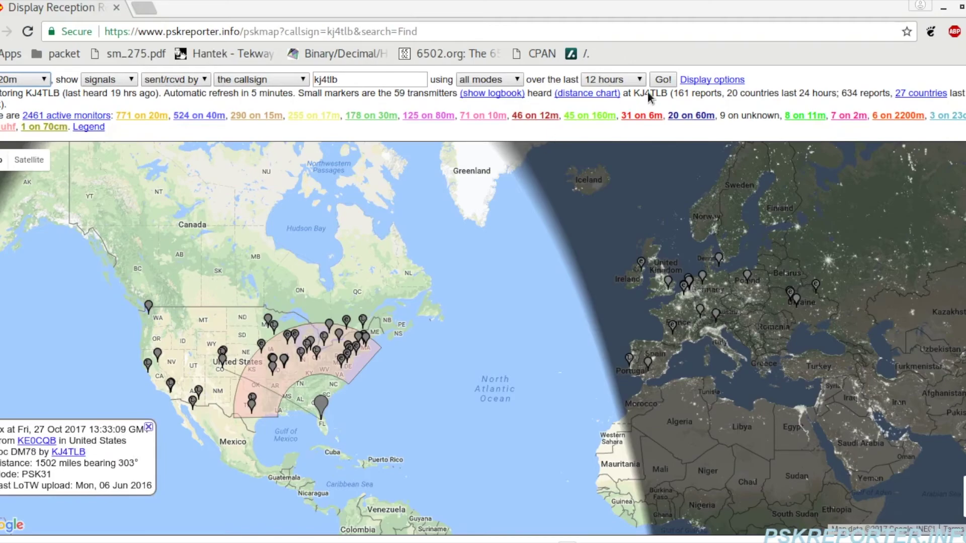
click(663, 81)
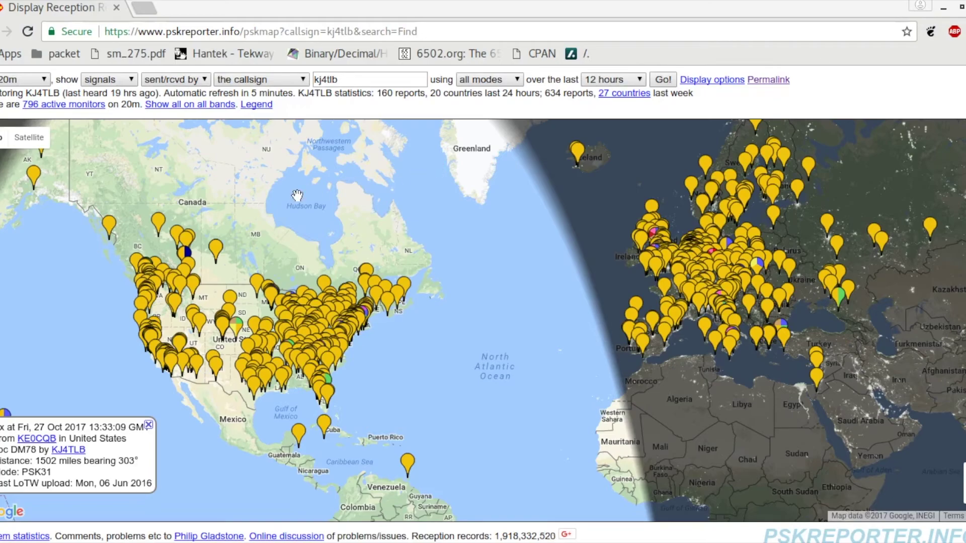
mouse_move(325, 389)
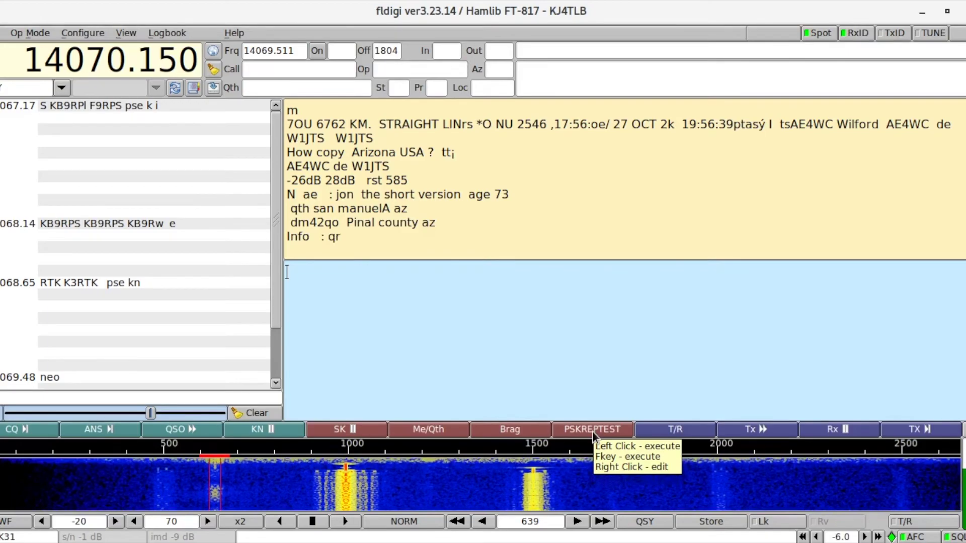
- Switch to fldigi, review the full text of the PSKREPTEST macro, and transmit that beacon macro twice
right_click(593, 433)
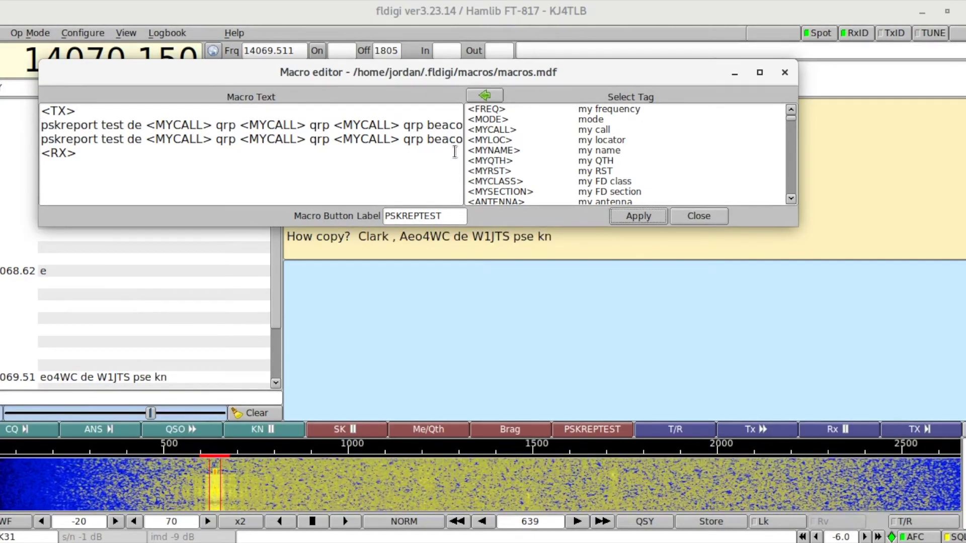
drag(463, 153, 508, 155)
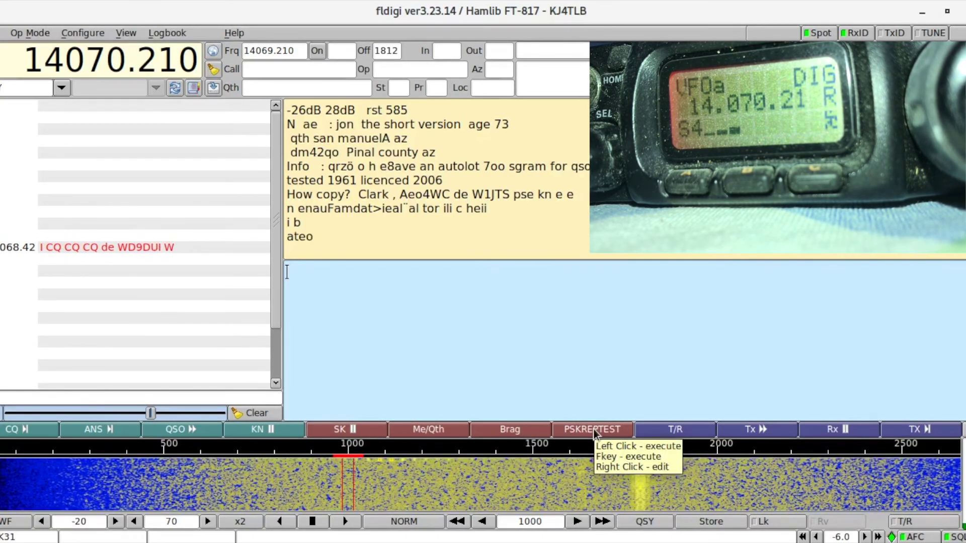
click(593, 430)
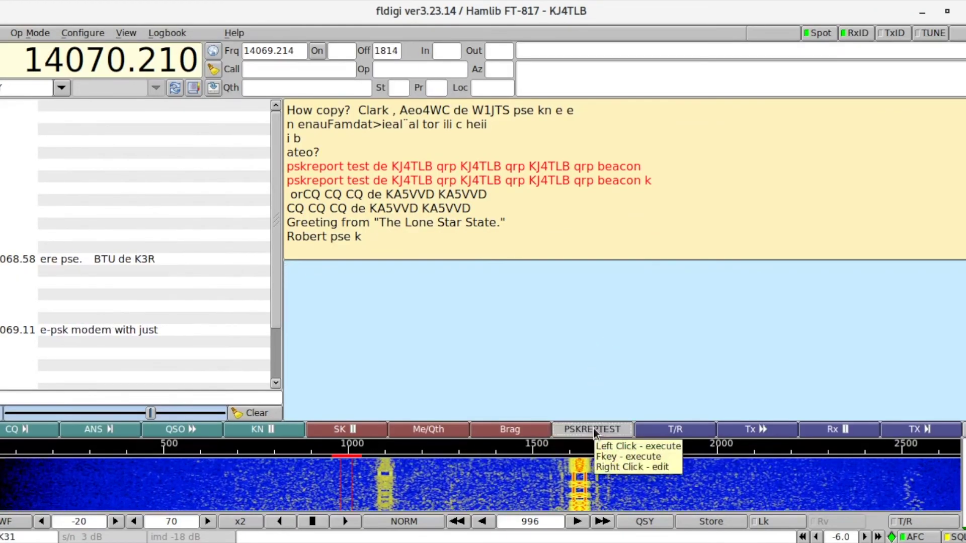
click(593, 427)
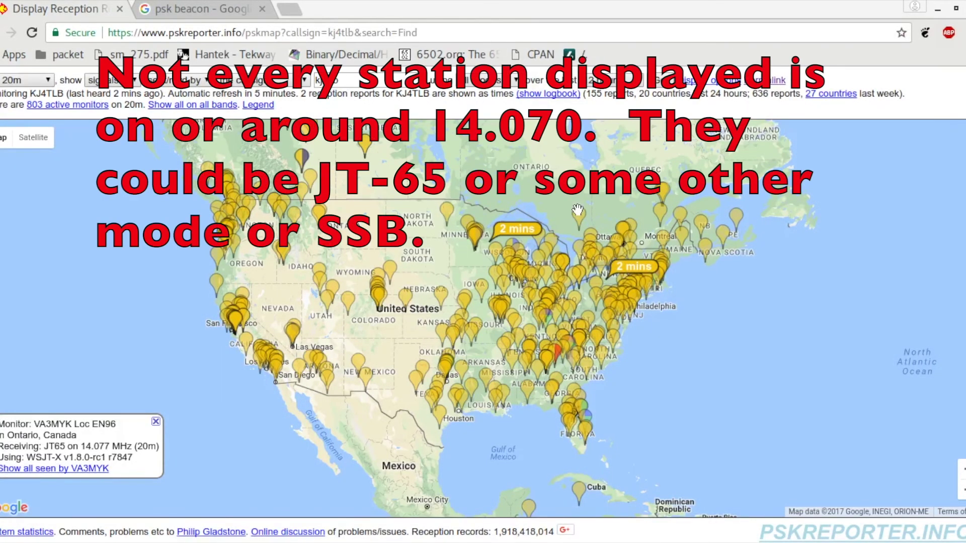
- Switch to the PSK Reporter map and examine the timed reception reports for the transmitted beacon
mouse_move(525, 229)
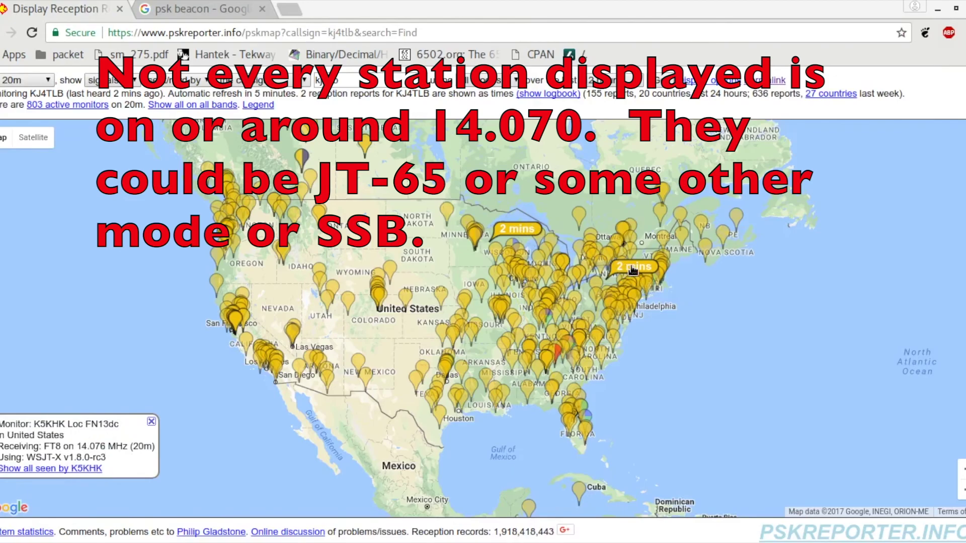
mouse_move(637, 270)
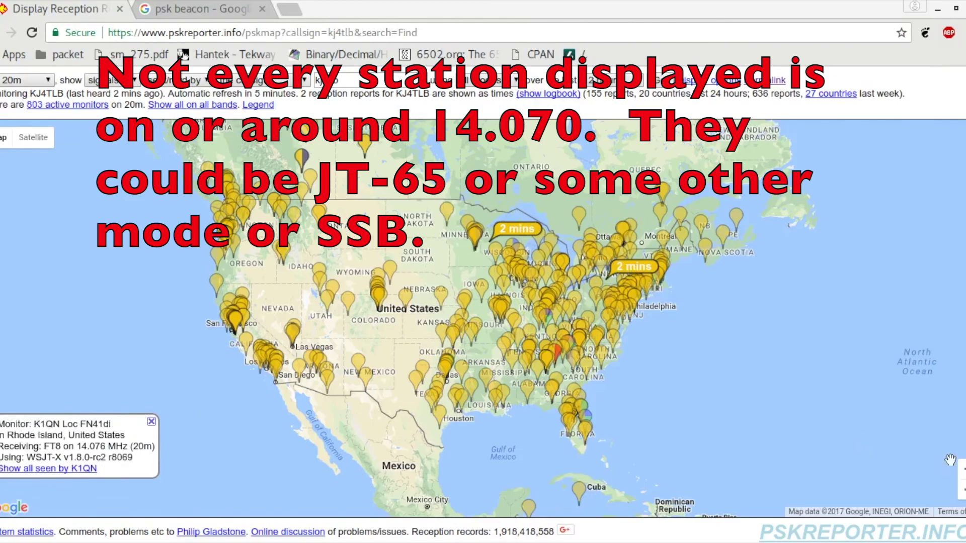
click(962, 470)
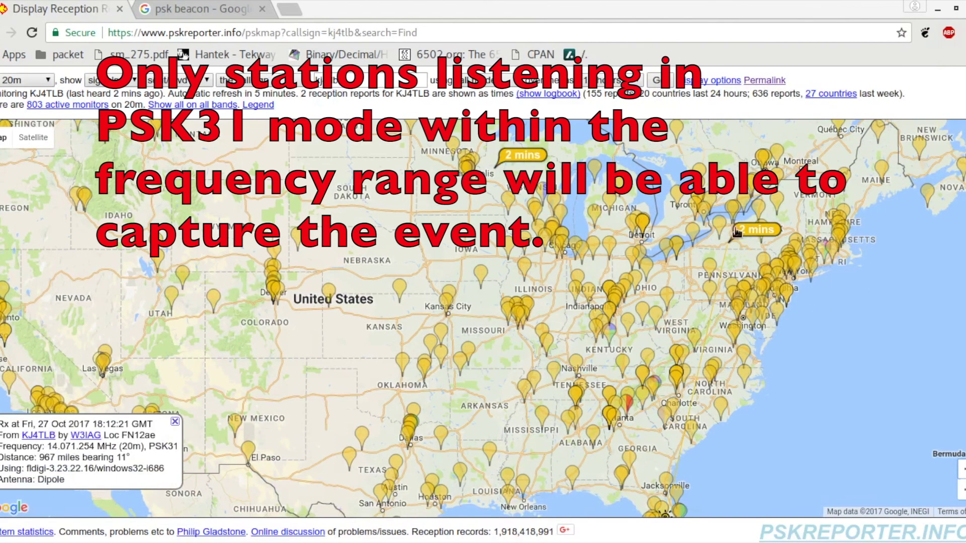
mouse_move(532, 153)
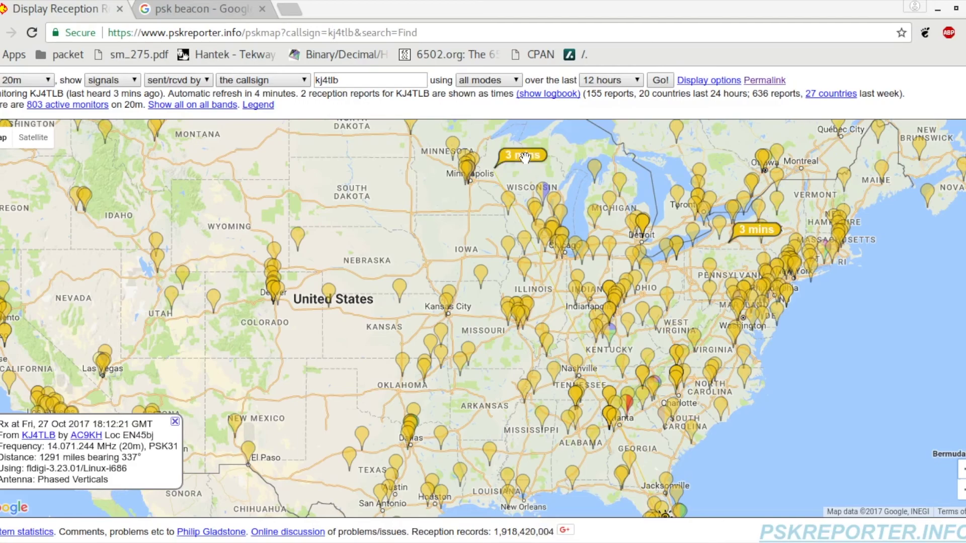
click(513, 197)
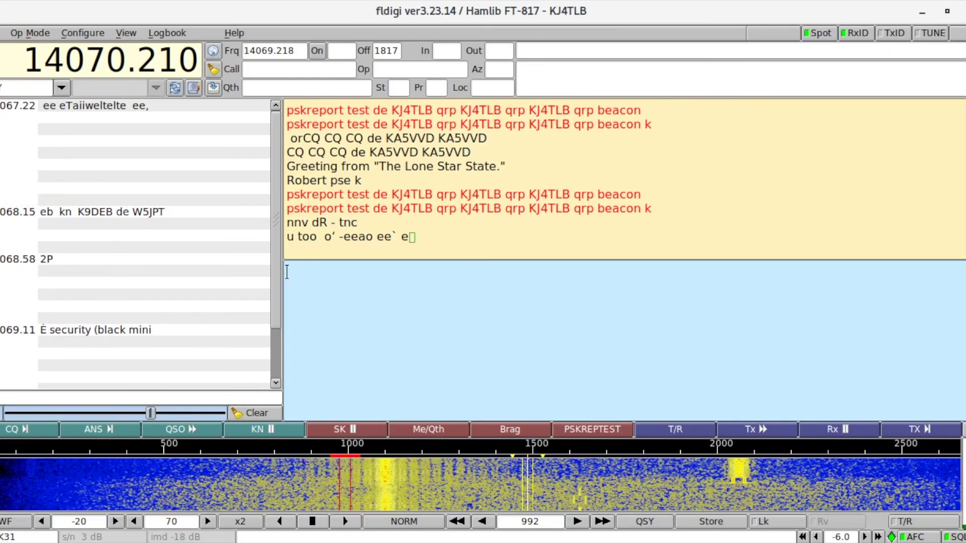
- In fldigi, use QSY to retune the radio to the signal spot at about 1486 Hz and transmit the PSKREPTEST macro
click(529, 482)
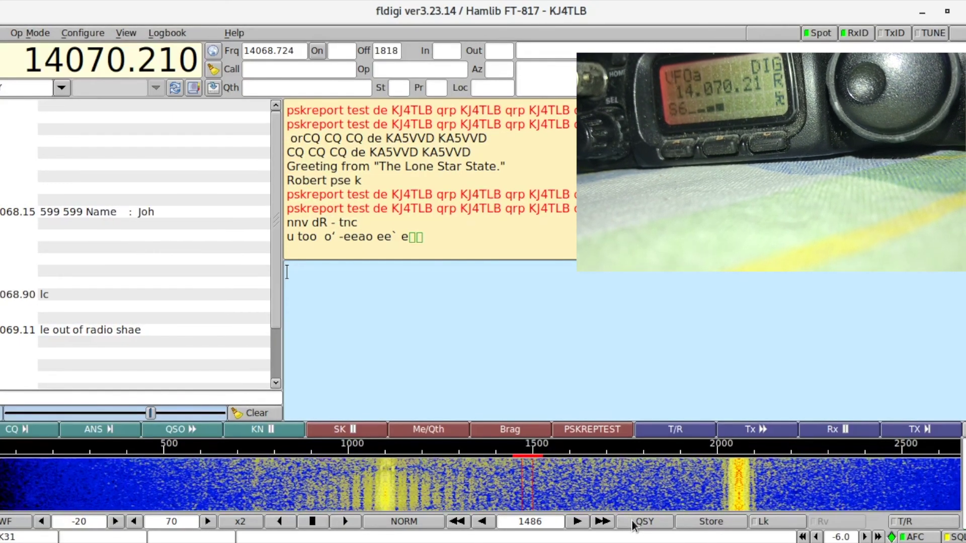
click(632, 521)
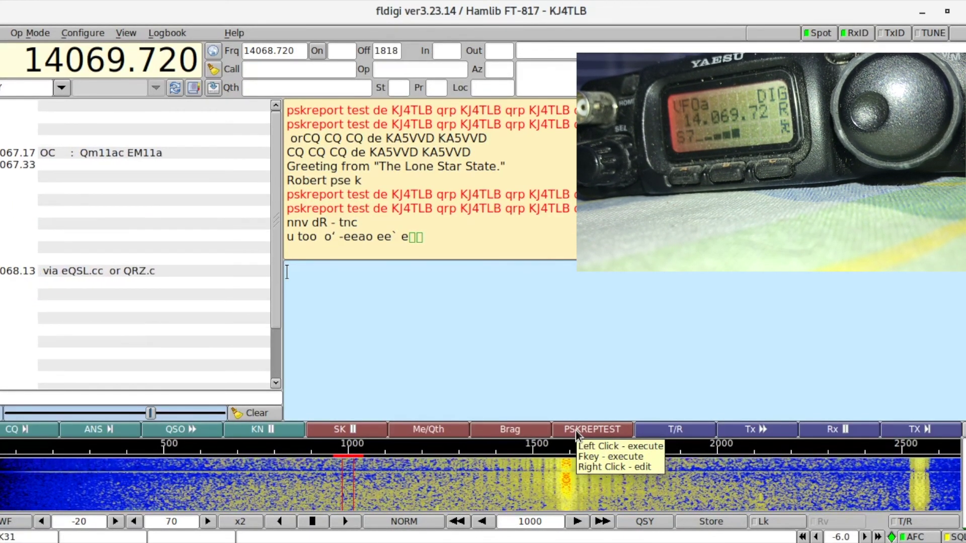
click(576, 431)
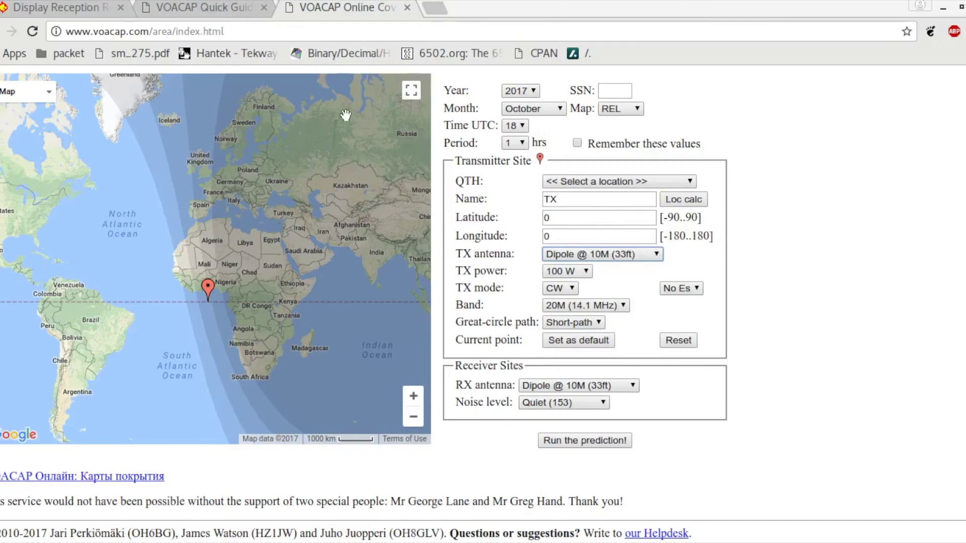
- On the VOACAP Online coverage page, name the transmitter site EL98DM and calculate its coordinates from that locator
drag(234, 33, 58, 28)
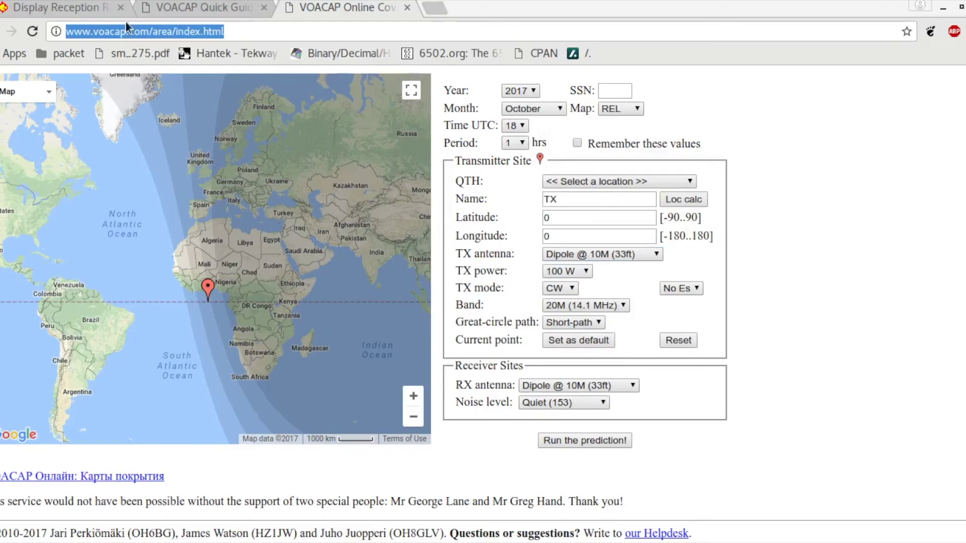
key(alt+Tab)
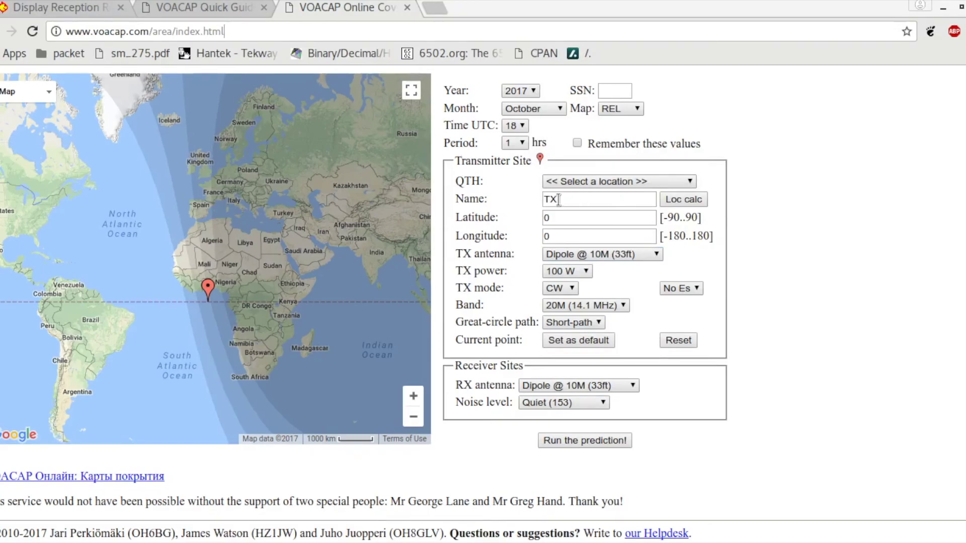
double_click(543, 201)
text(EL98DM)
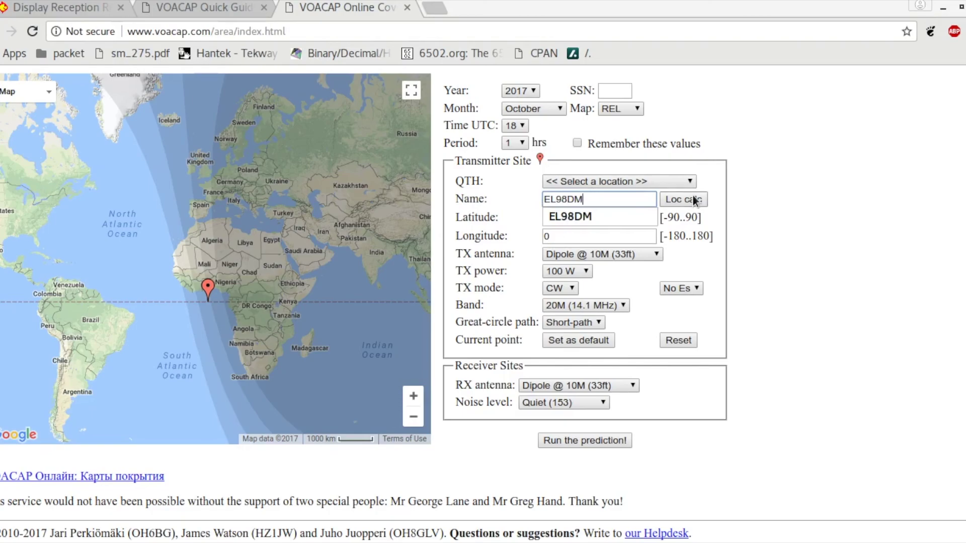
click(693, 195)
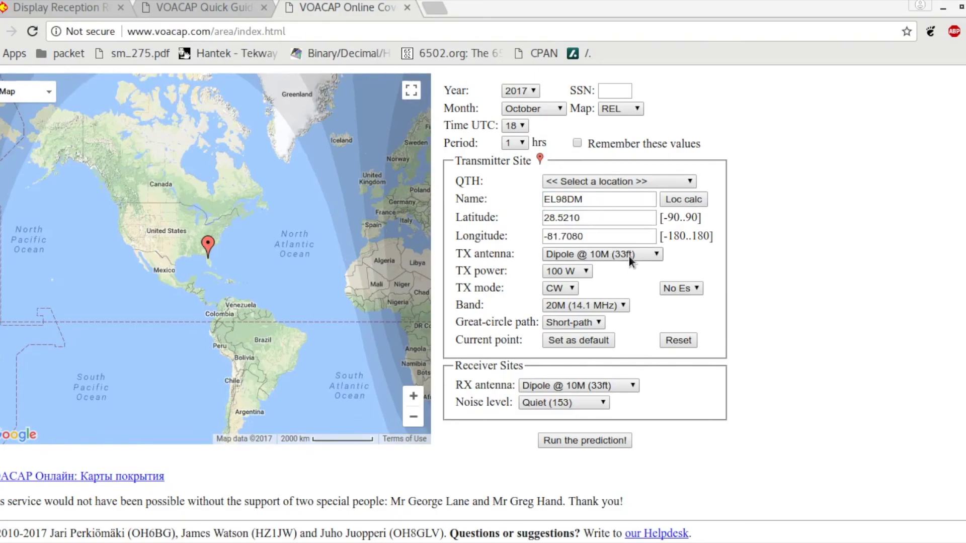
- Configure the transmitter with a 1/4 wl Vertical antenna, 5 W power, CW mode and the No Es option
click(629, 256)
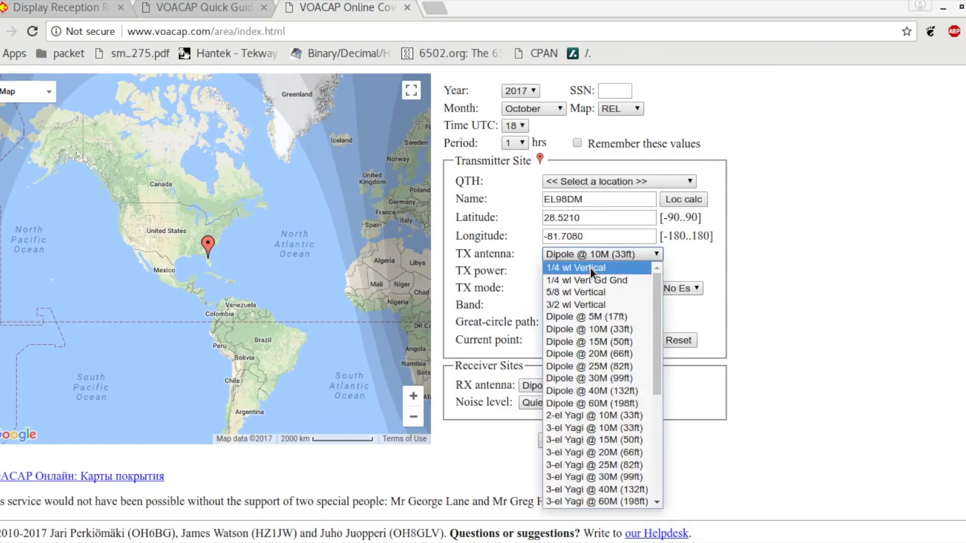
click(590, 268)
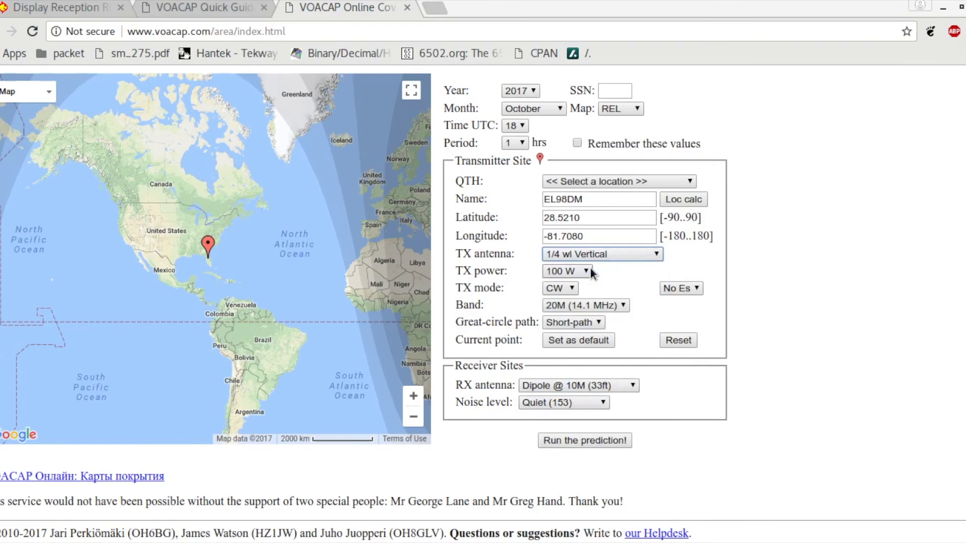
click(580, 276)
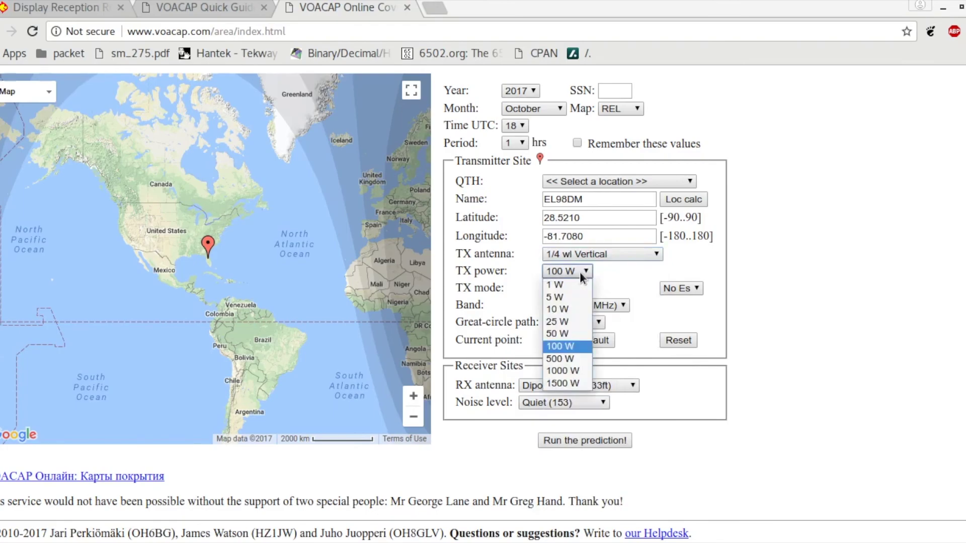
click(566, 297)
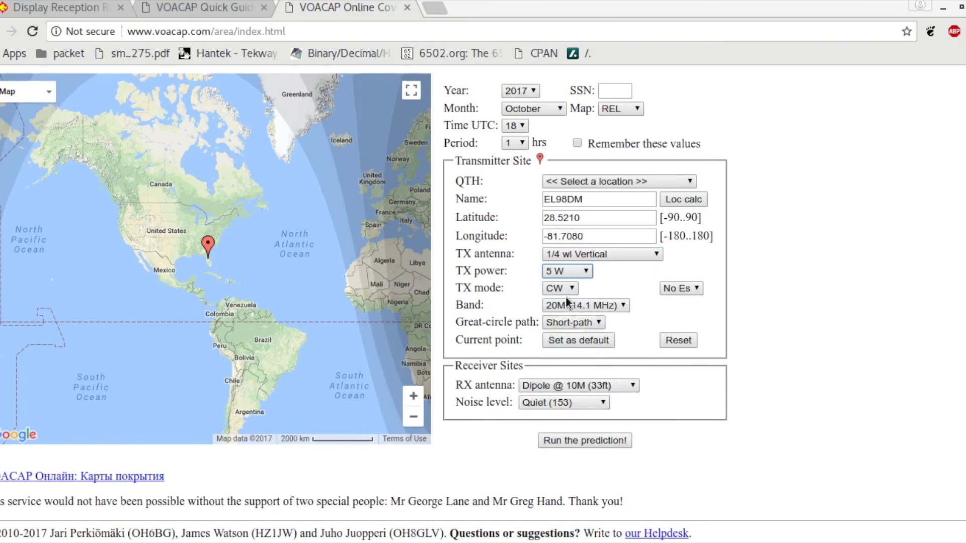
click(572, 288)
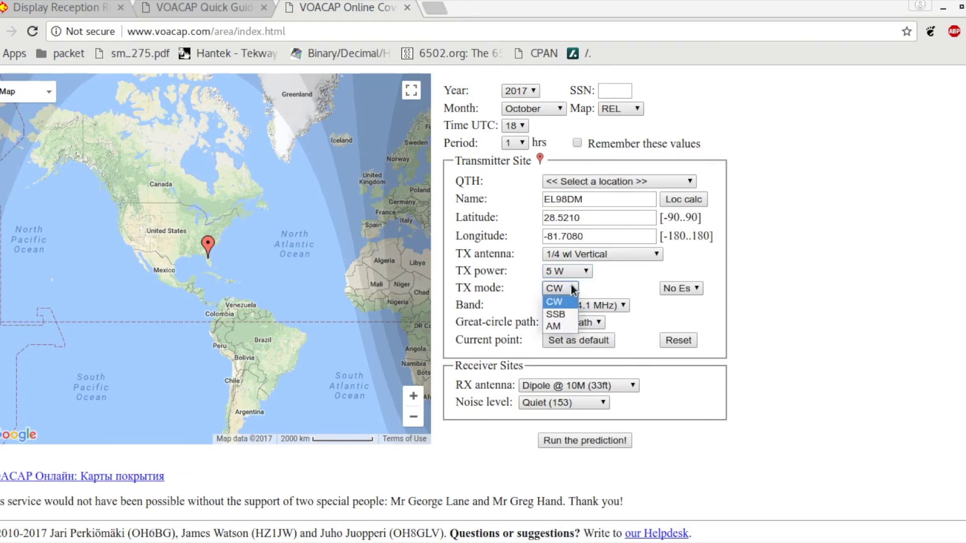
click(629, 285)
click(667, 288)
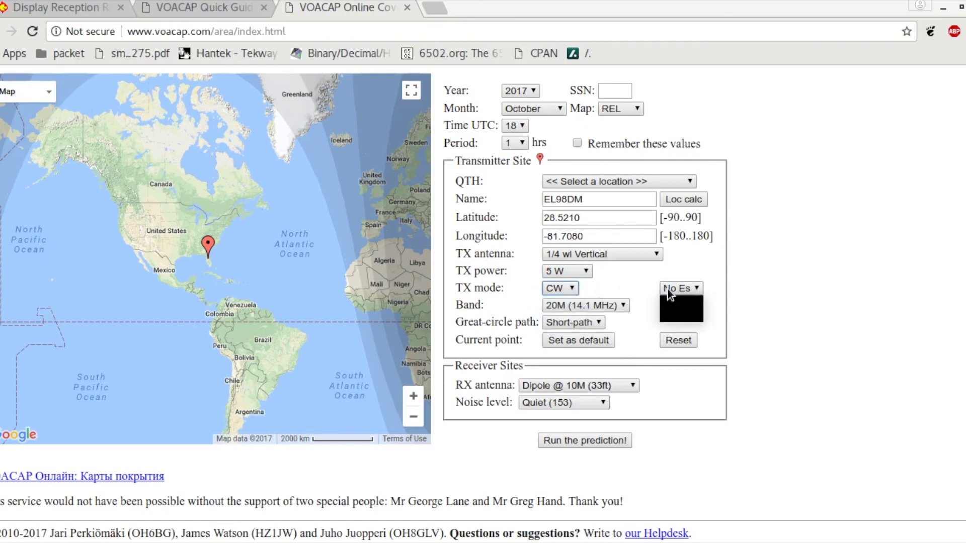
click(624, 287)
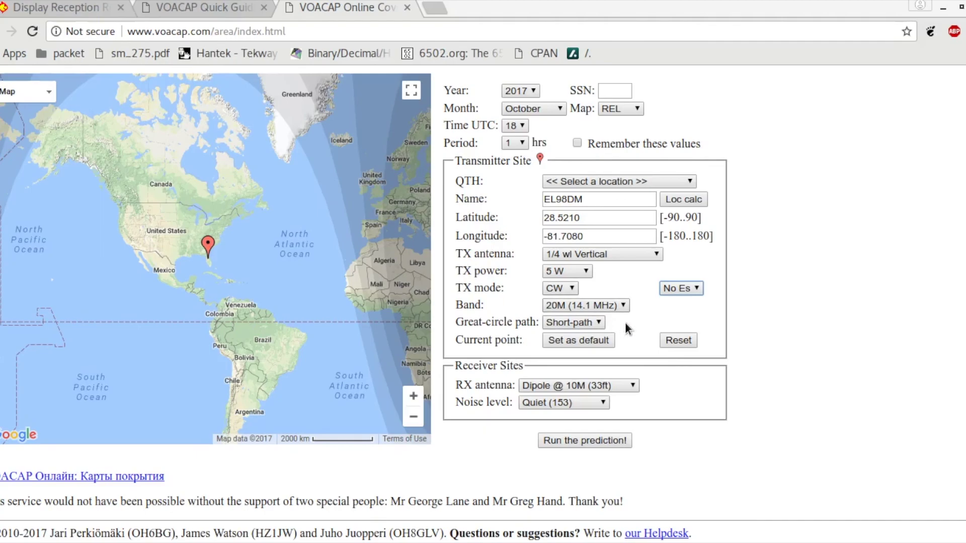
- Keep the Short-path great-circle path and the Dipole @ 10M (33ft) receiver antenna, and run the VOACAP coverage prediction
click(593, 322)
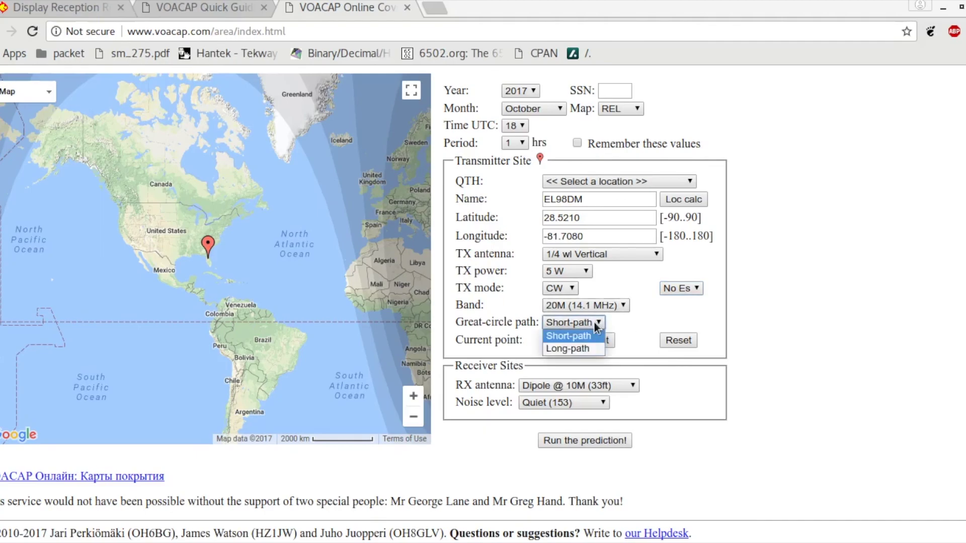
click(636, 317)
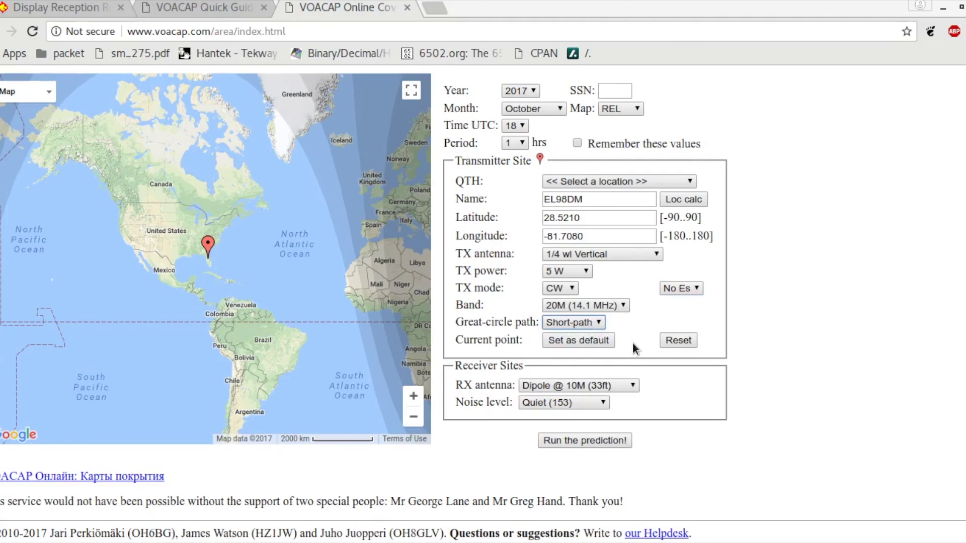
click(624, 387)
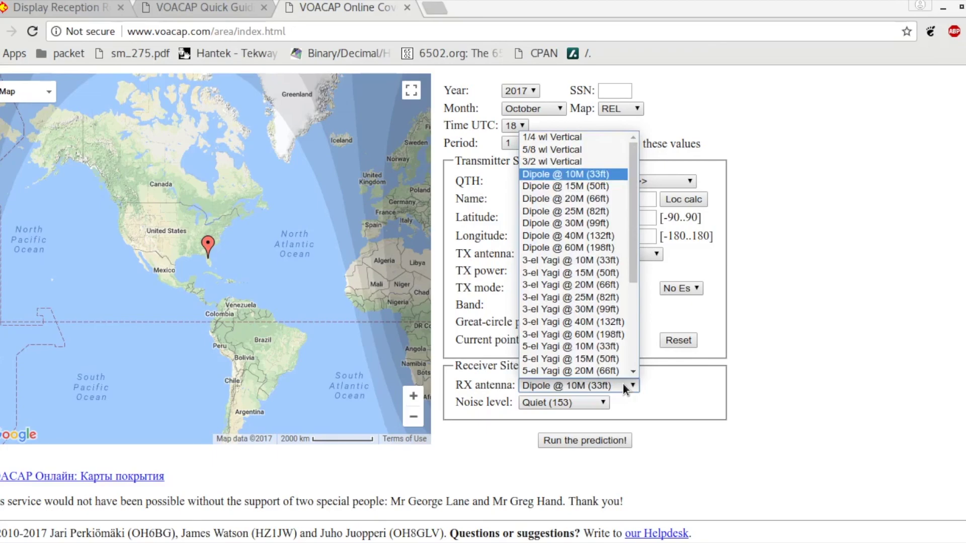
click(719, 371)
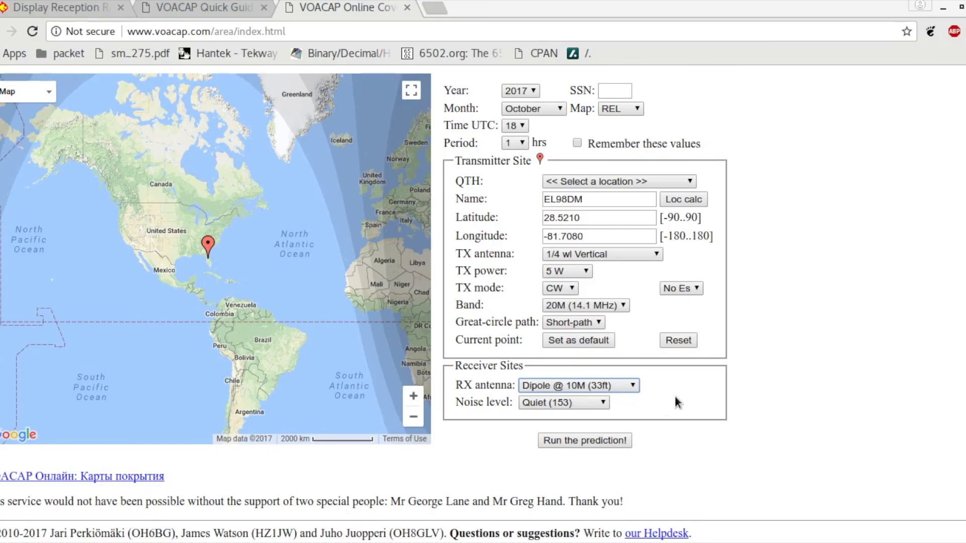
click(616, 441)
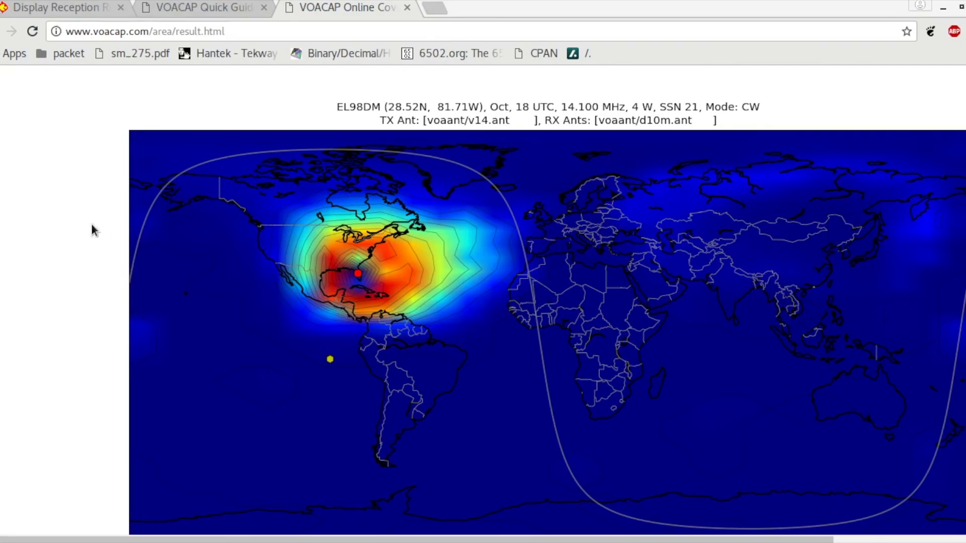
- Compare the timed reception reports across North America on the PSK Reporter map with the VOACAP coverage prediction
click(55, 8)
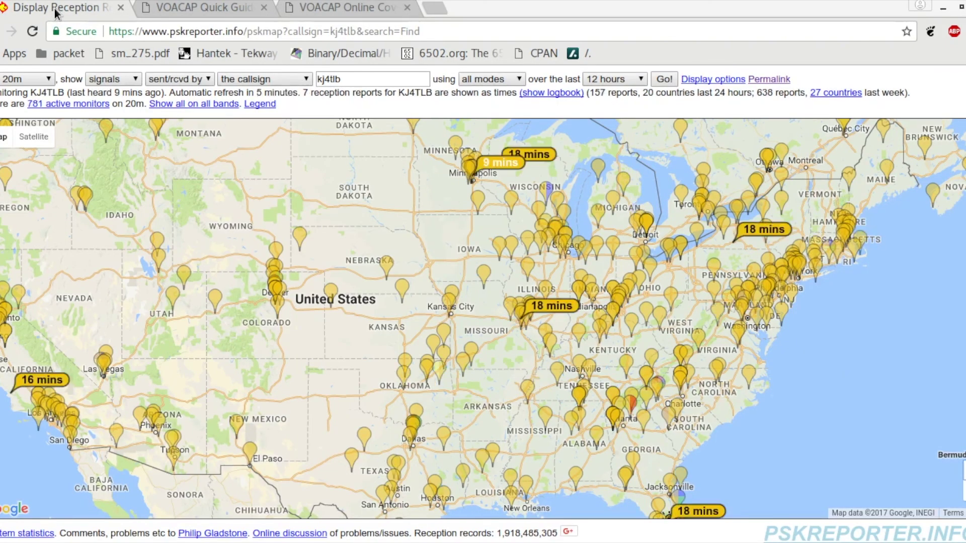
click(510, 324)
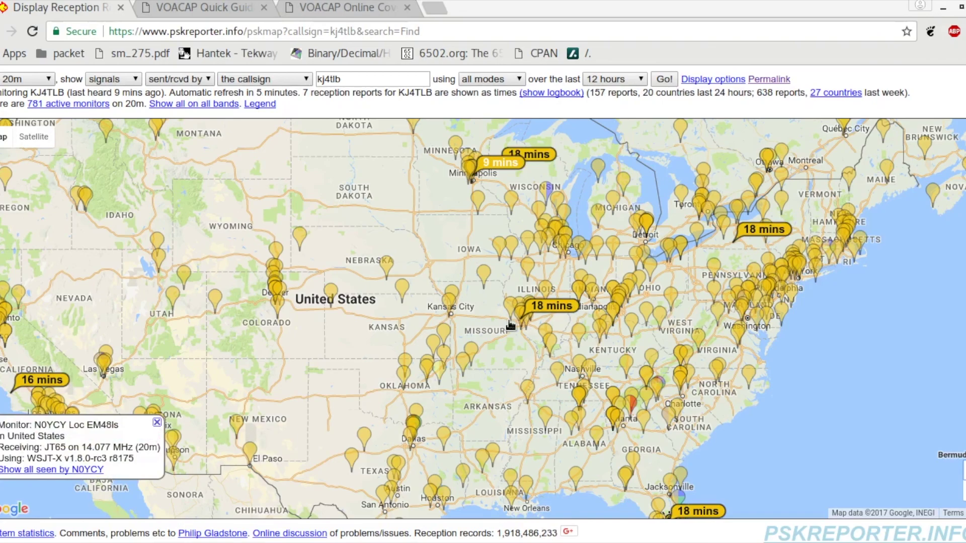
click(337, 11)
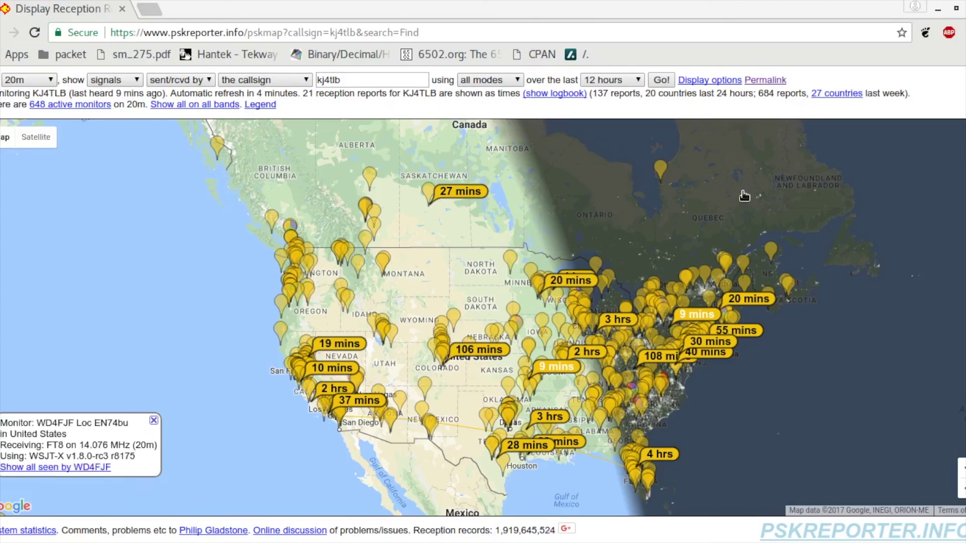
mouse_move(605, 352)
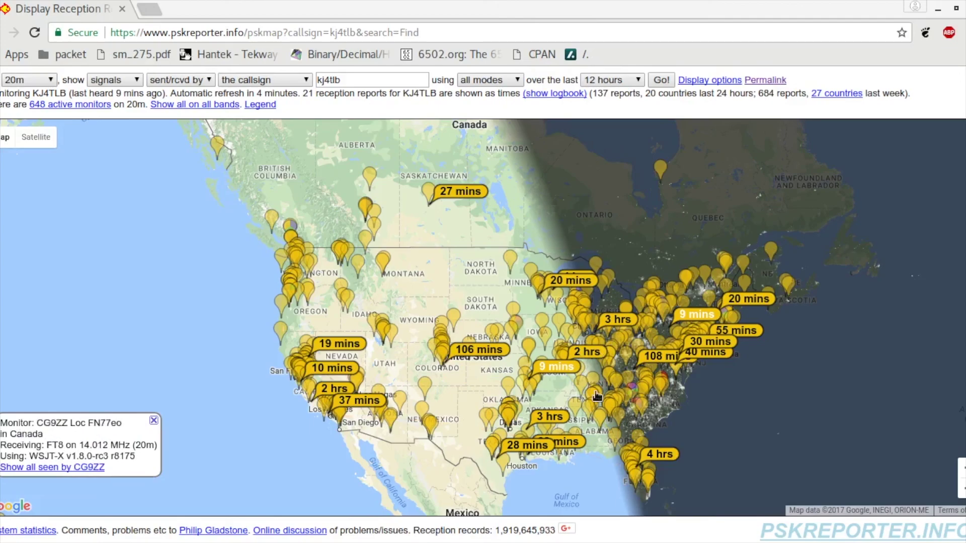
mouse_move(597, 396)
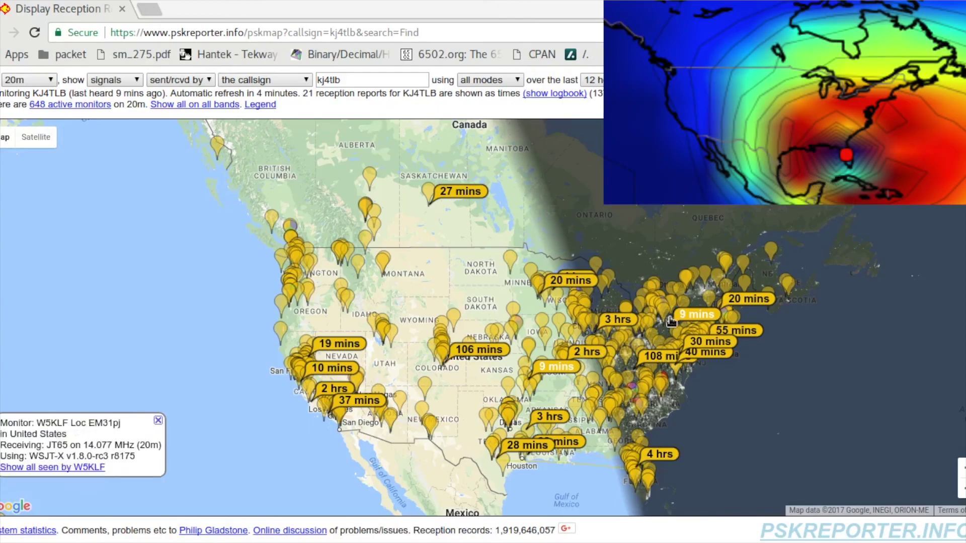
mouse_move(671, 322)
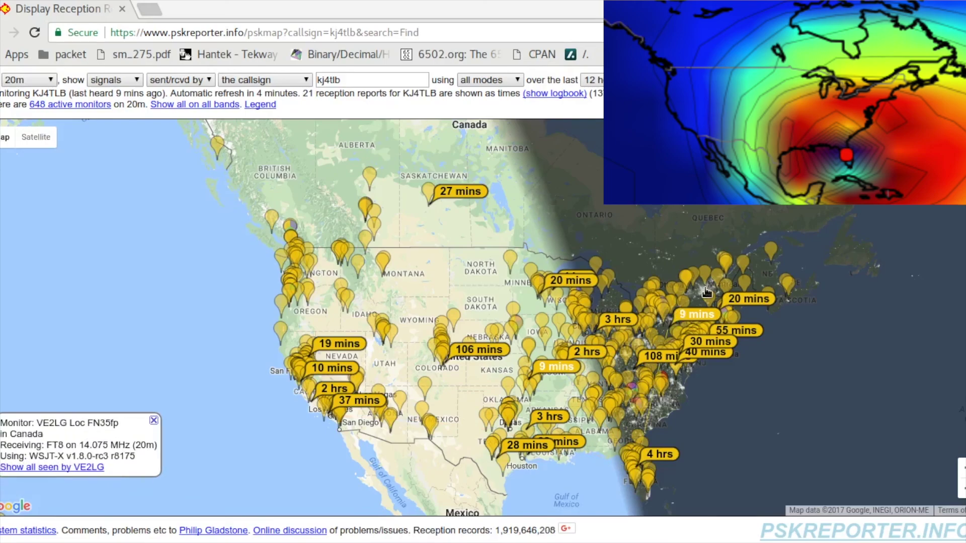